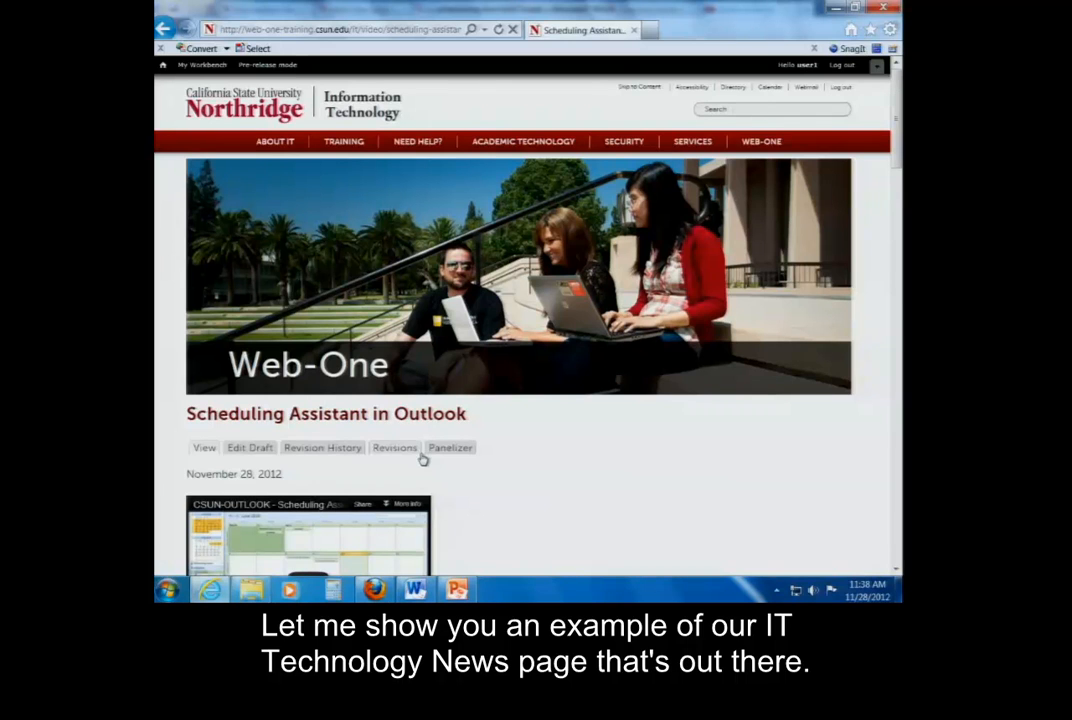
Switch to Firefox and view the article listing on the live Technology News page.
key("alt+Tab")
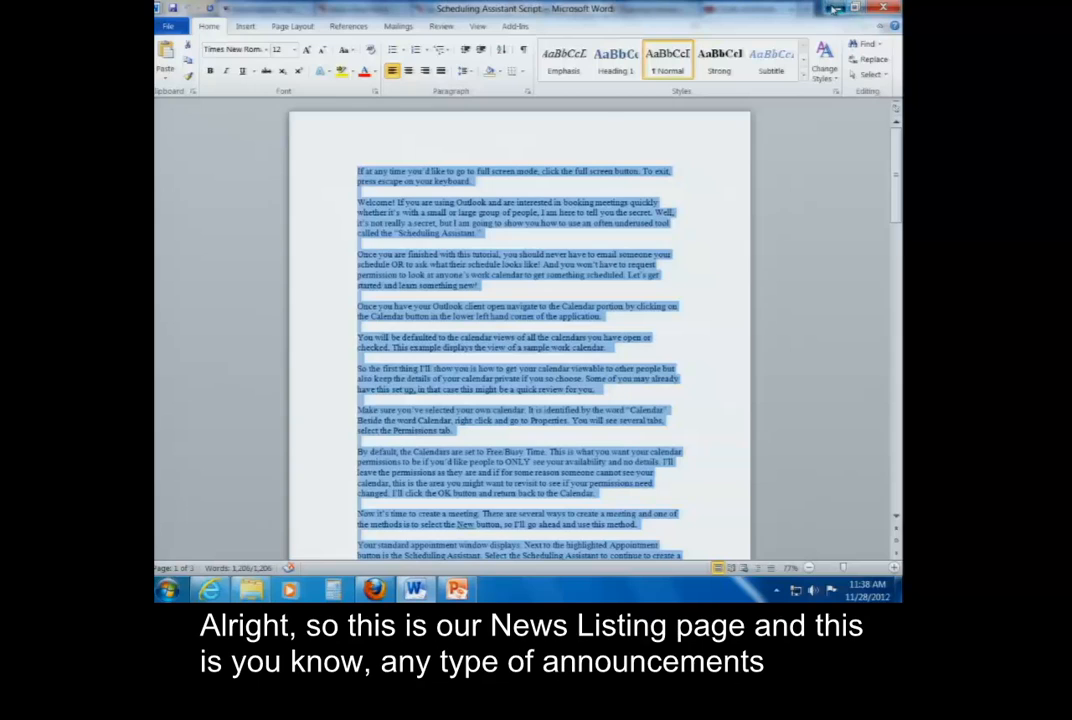
key("alt+Tab")
left_click(572, 10)
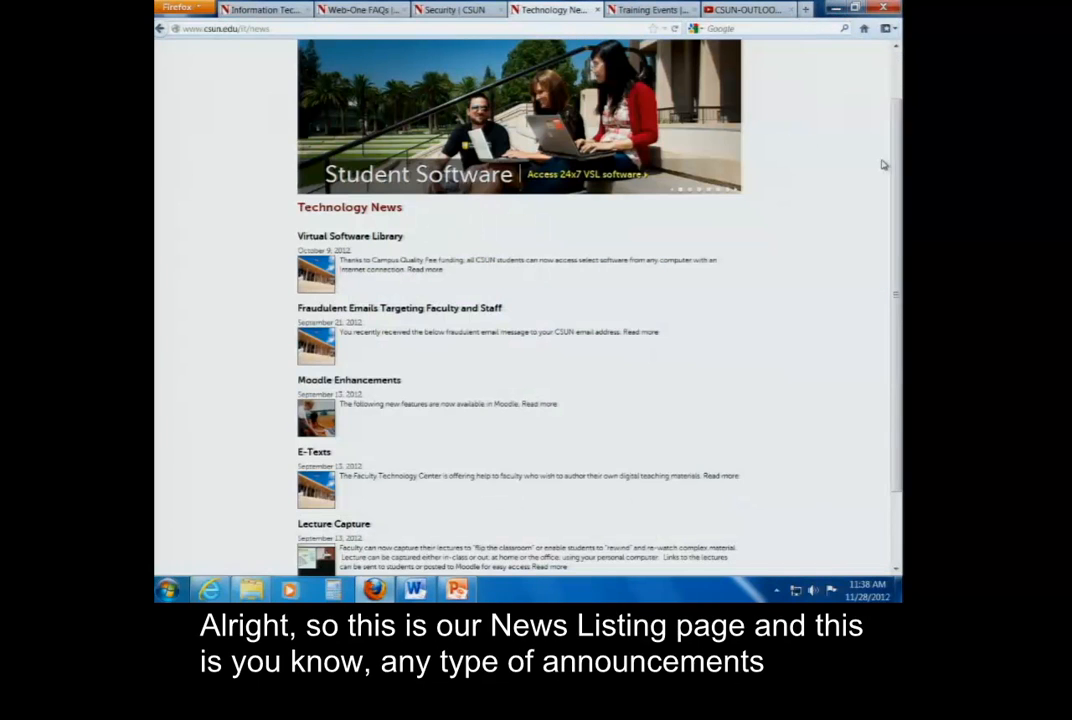
left_click_drag(899, 168, 897, 182)
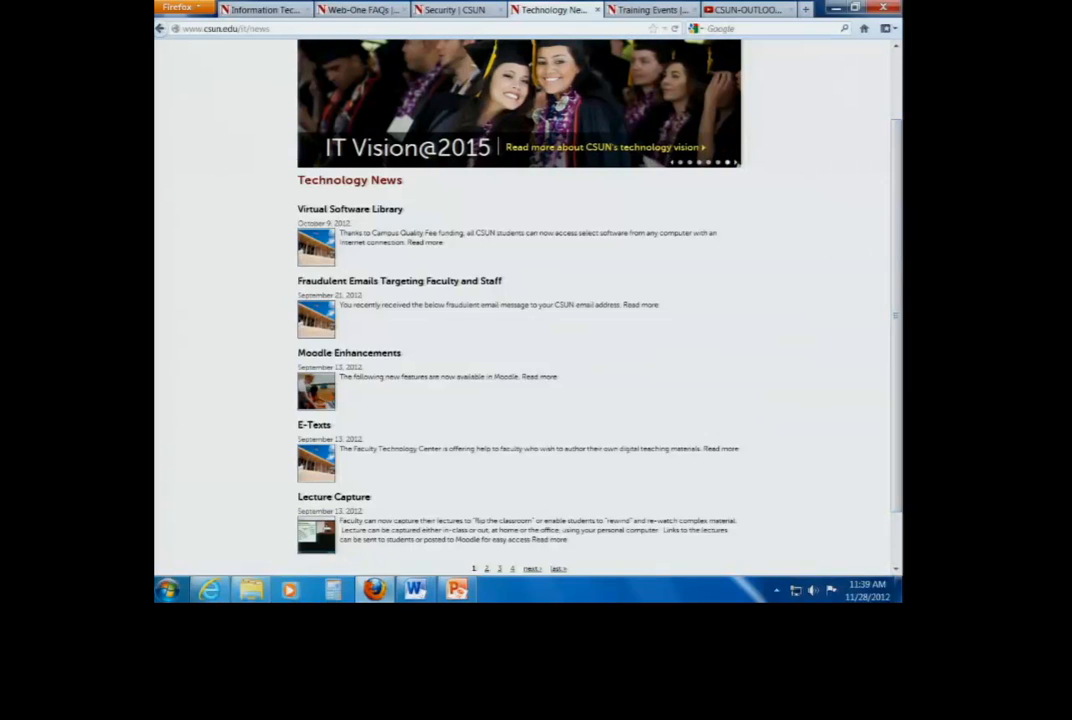
Switch to the Web-One training site in Internet Explorer and start creating a News item from My Workbench.
mouse_move(210, 590)
left_click(239, 528)
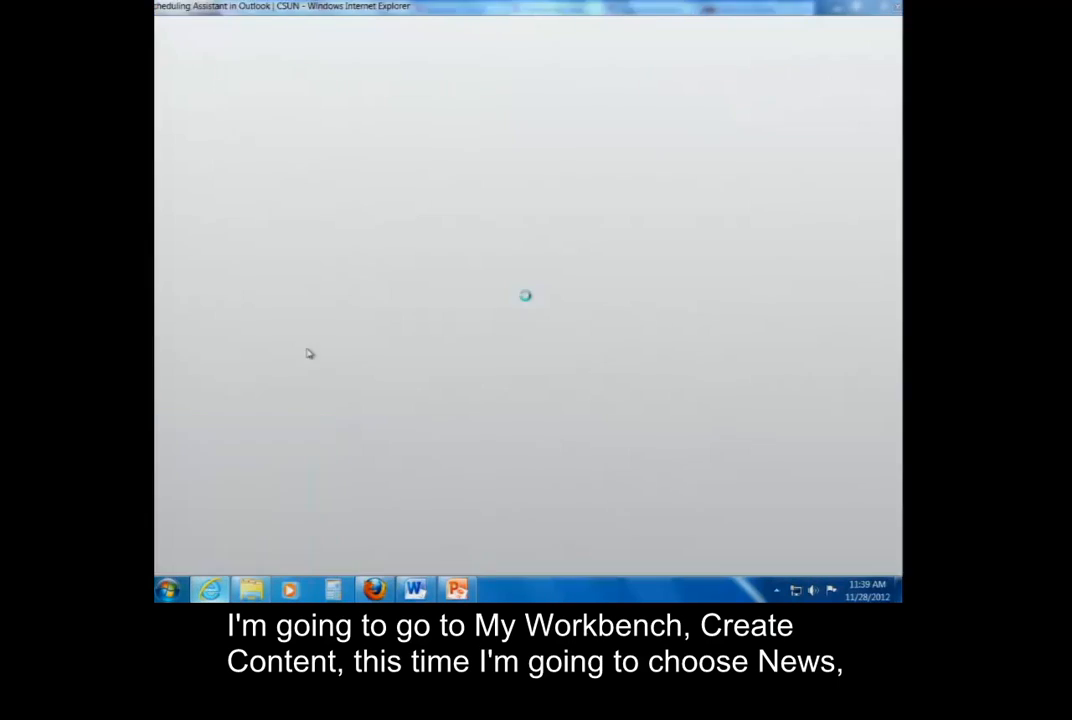
left_click(201, 66)
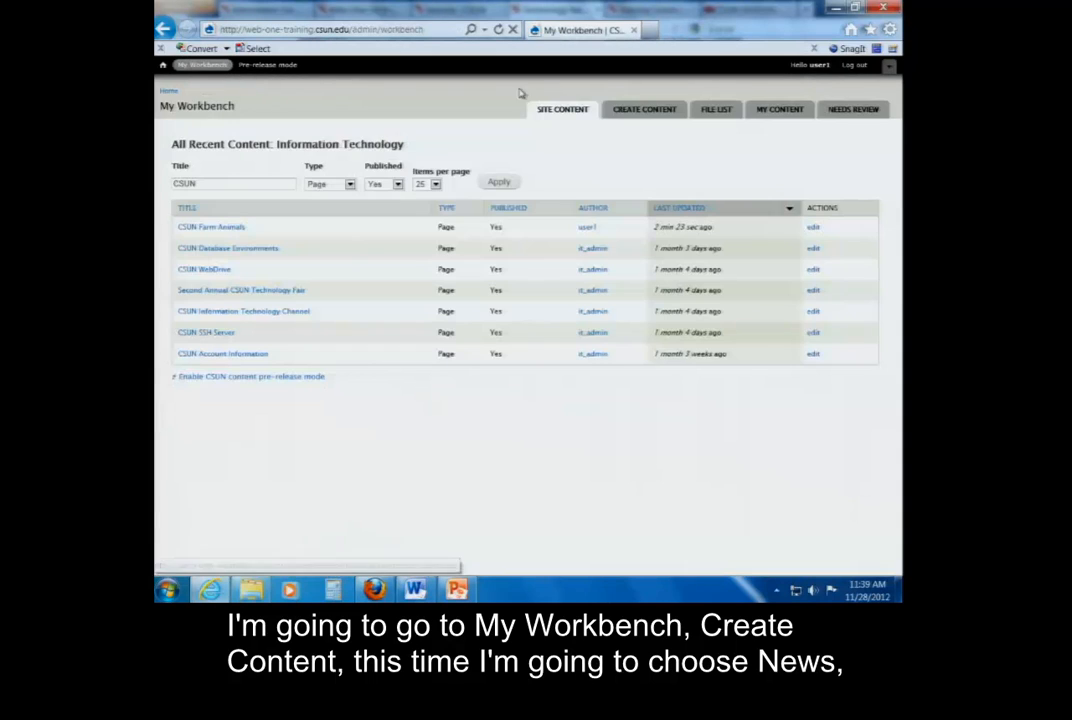
left_click(644, 114)
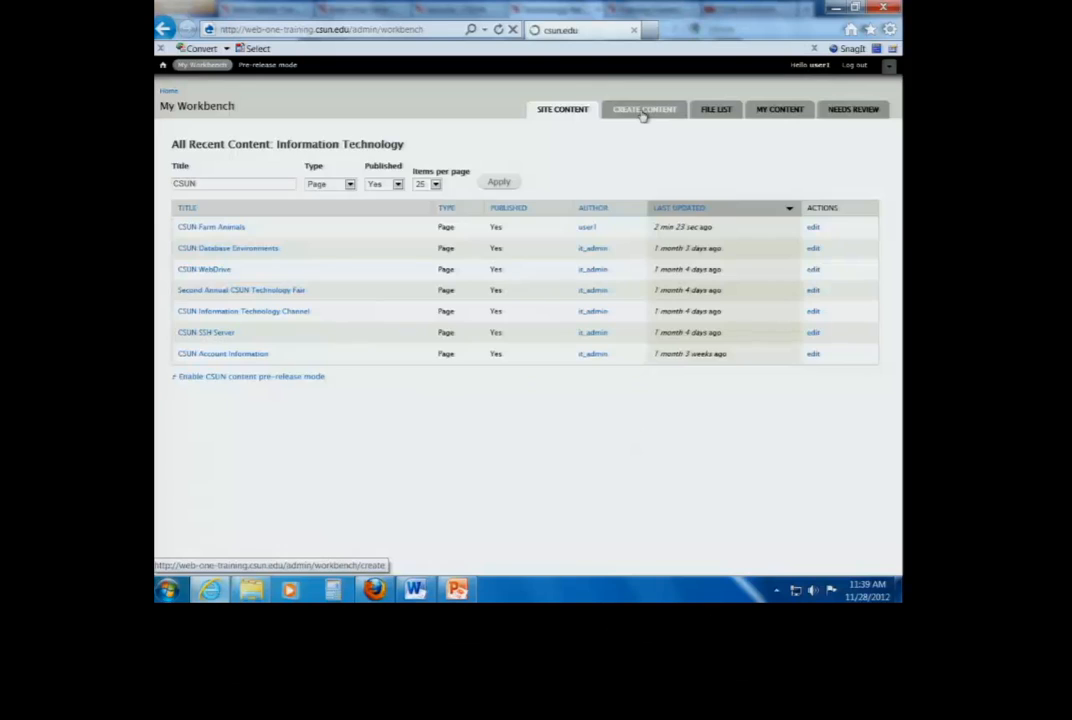
left_click(198, 208)
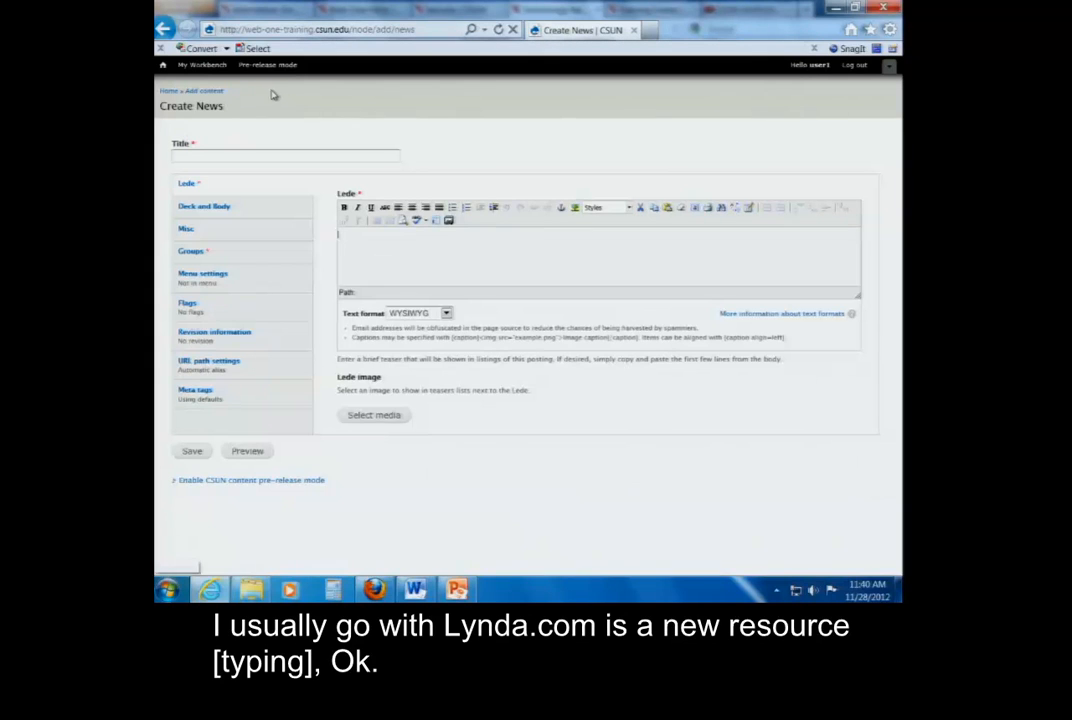
Title the news item "Lynda.com Is a New Resource to Campus".
left_click(287, 153)
type("Lynda")
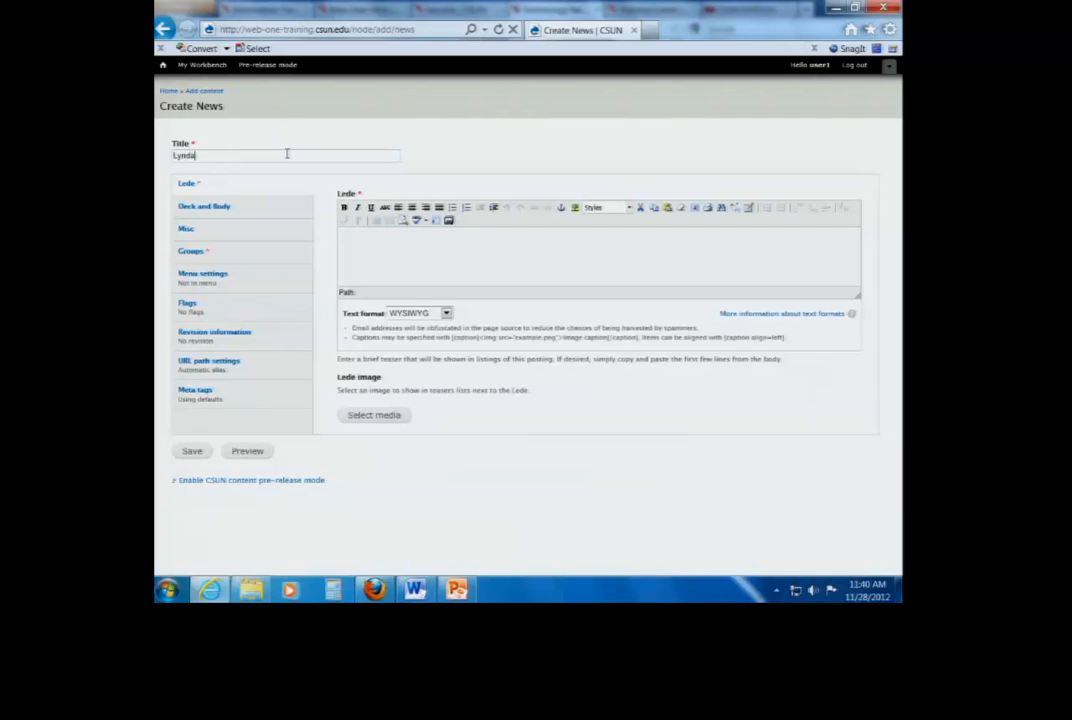
type(".com Is a ")
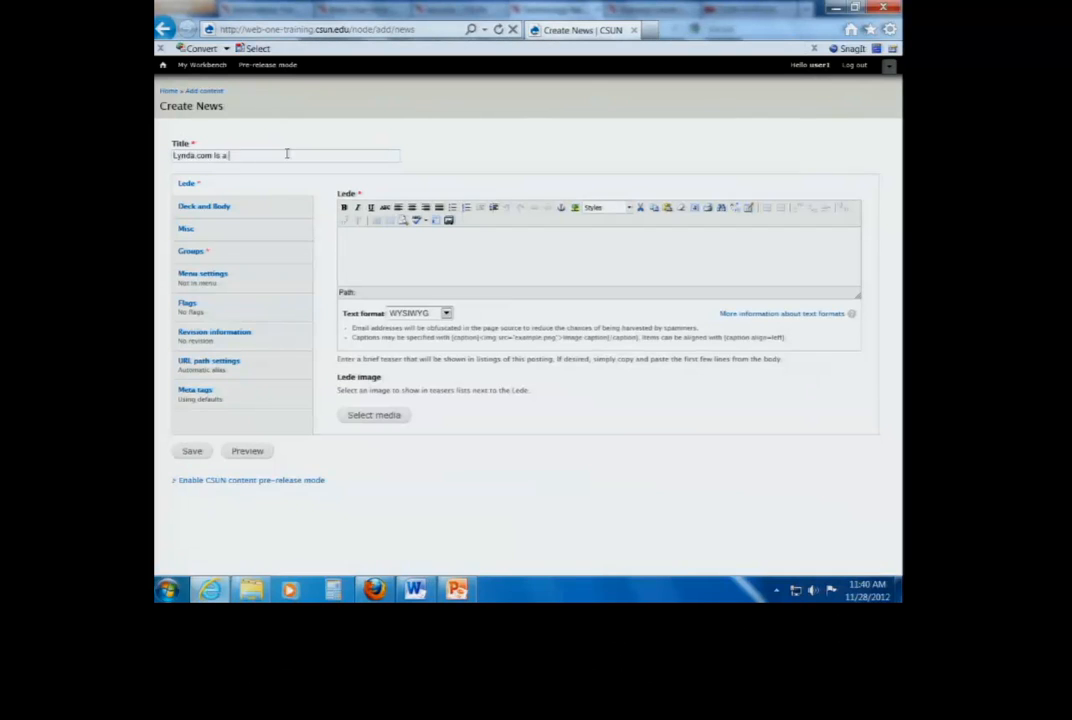
type("New Resource to Campus")
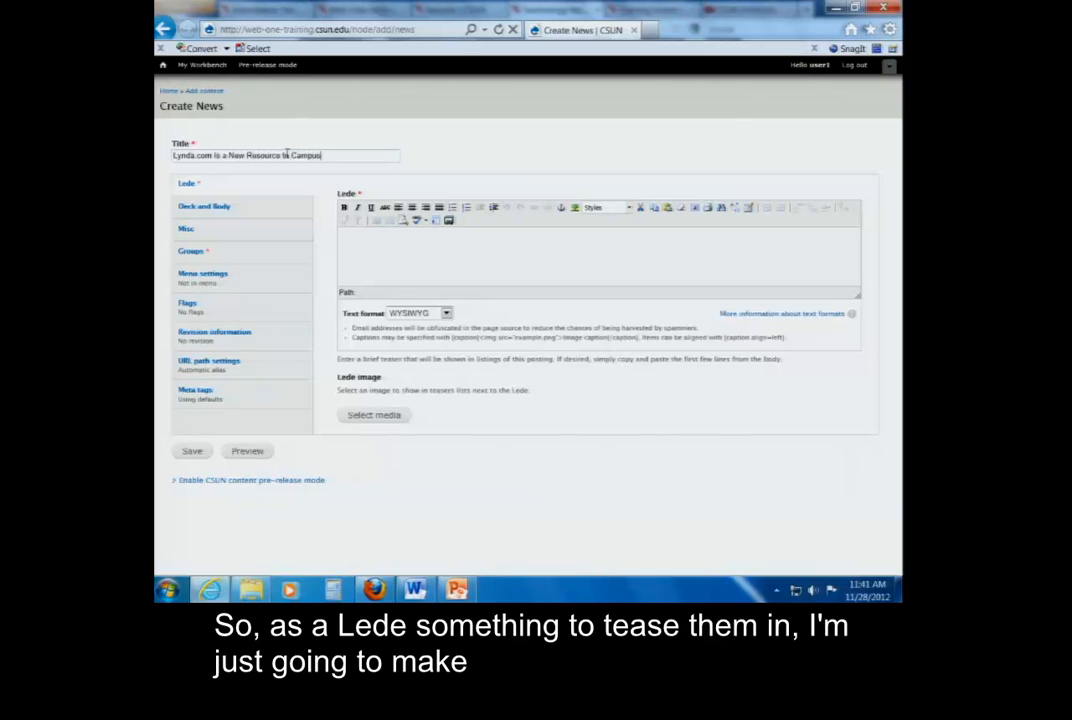
Write the lede "This is the best resource the campus has ever seen!!!!!!!".
left_click(419, 255)
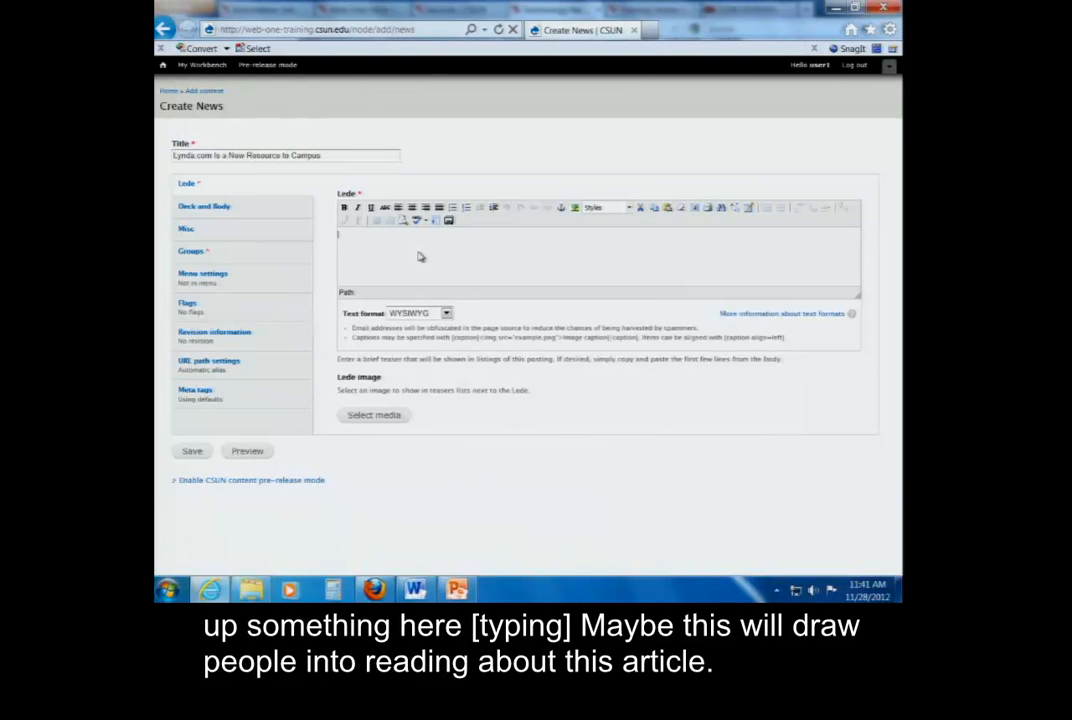
type("This is the best res")
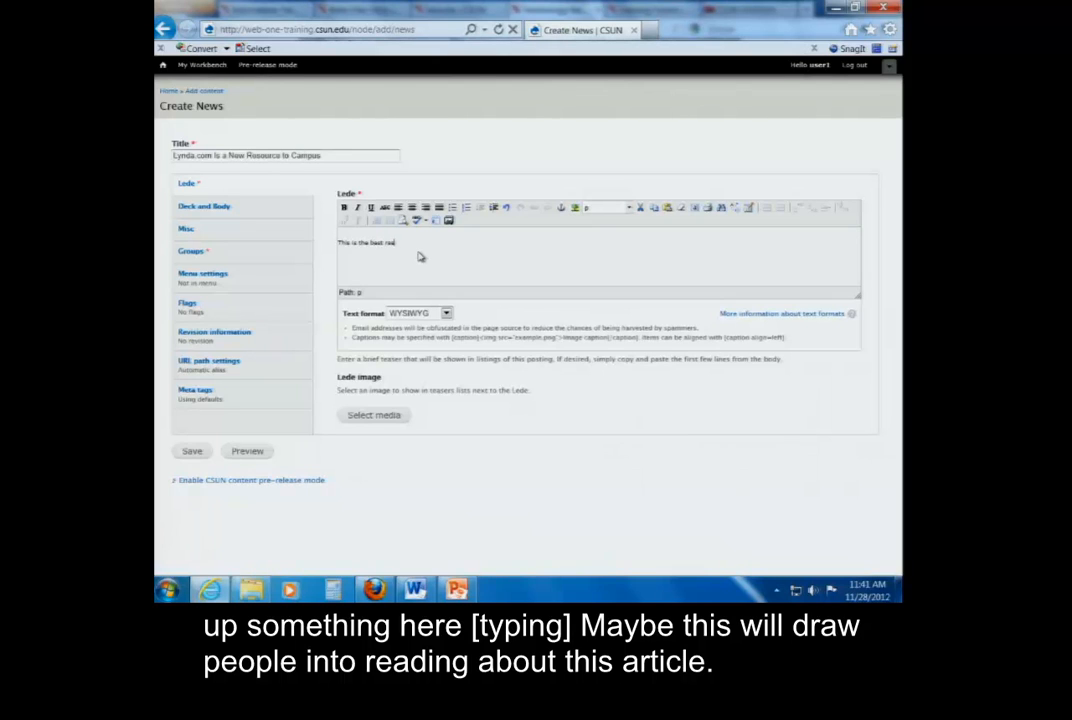
type("ource the campus has aver seen!!!!!!")
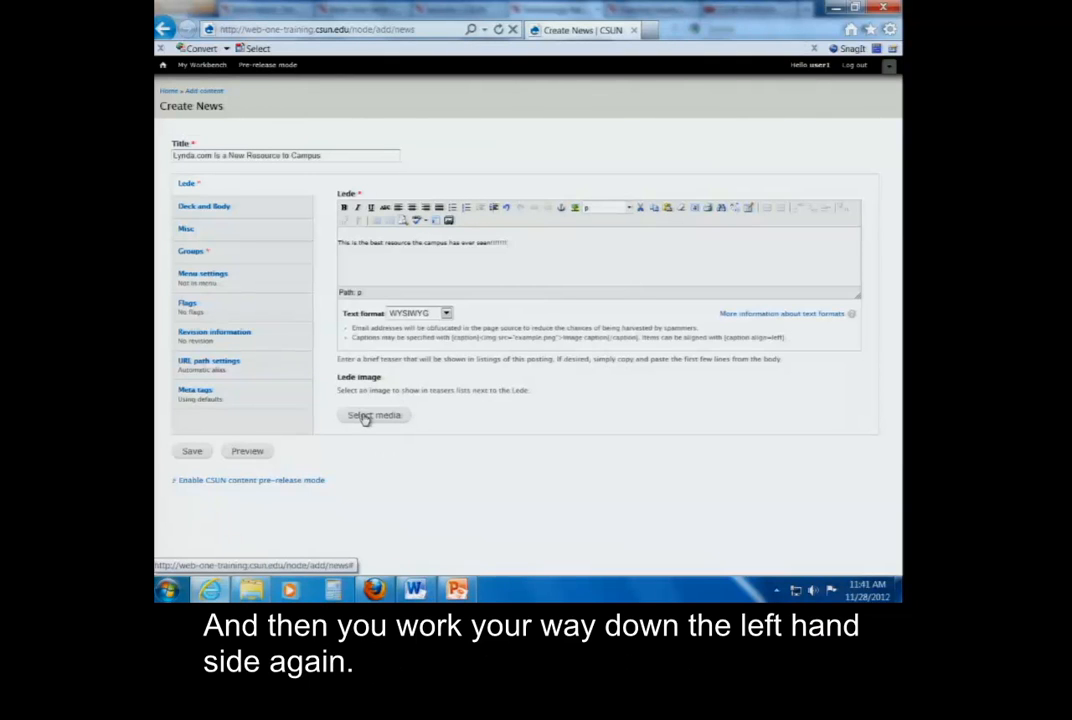
Show the news item's Deck and Body fields, and copy the first four paragraphs of the Scheduling Assistant Script in Word.
left_click(195, 208)
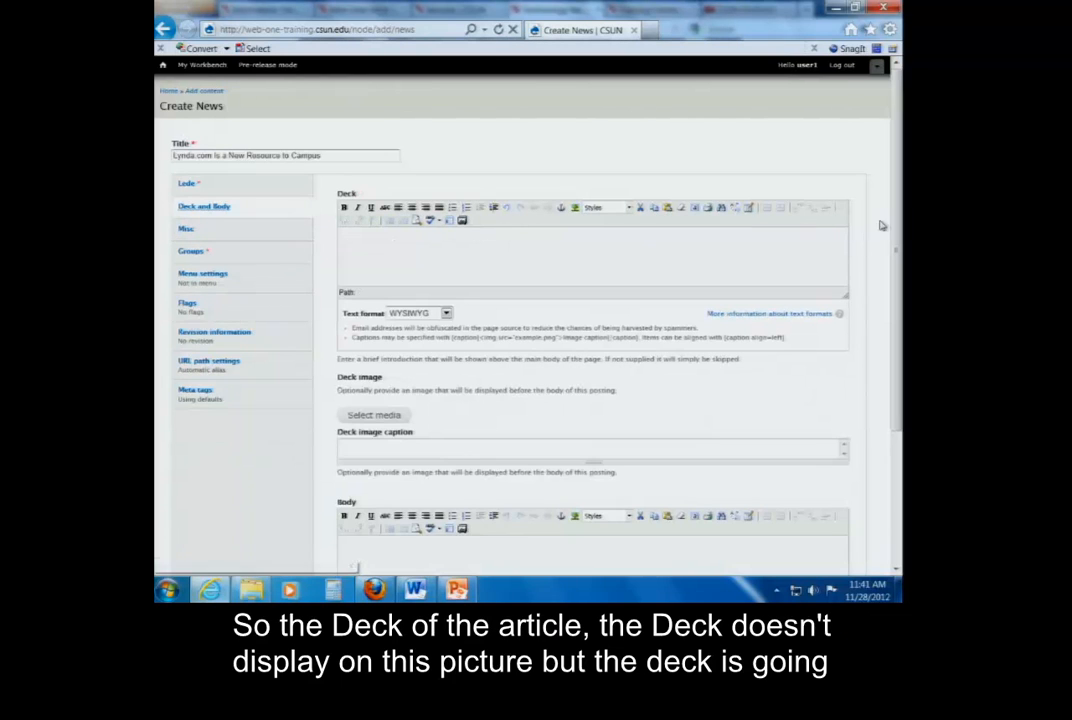
scroll(898, 234, "down", 1)
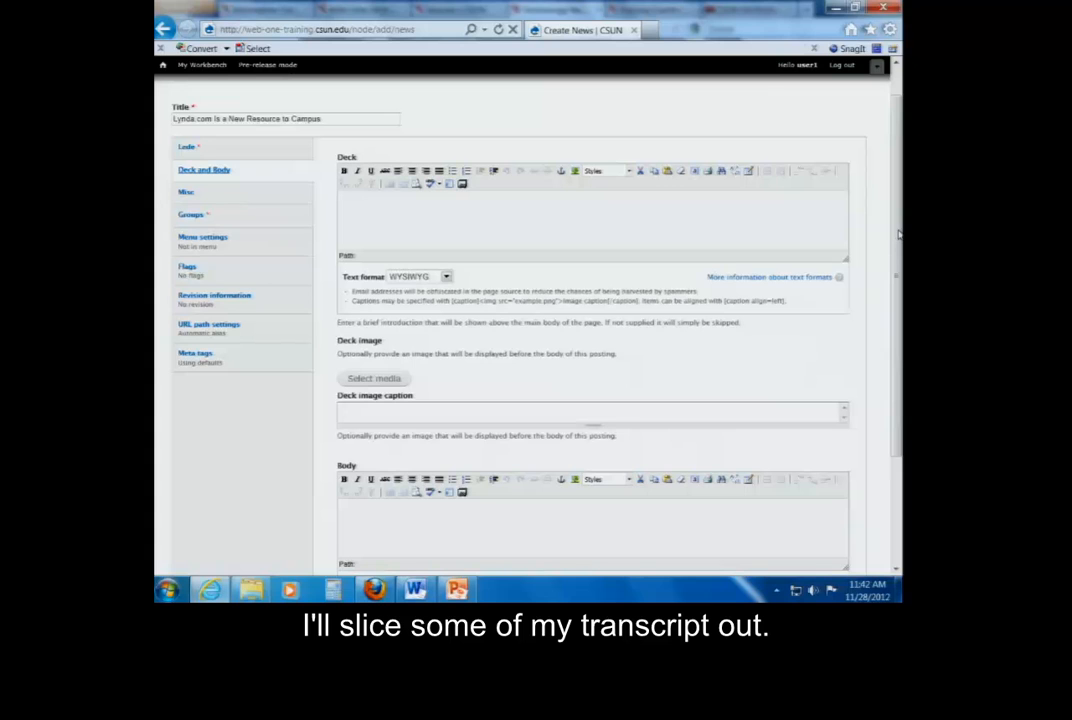
left_click(414, 588)
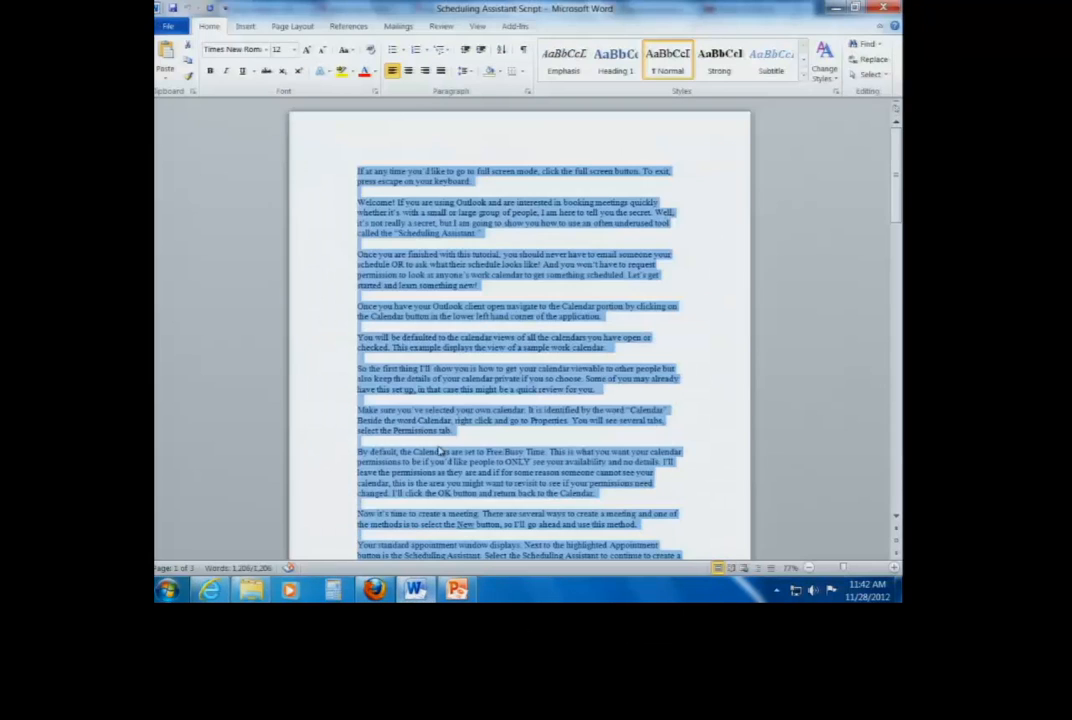
left_click(390, 230)
left_click_drag(355, 170, 565, 333)
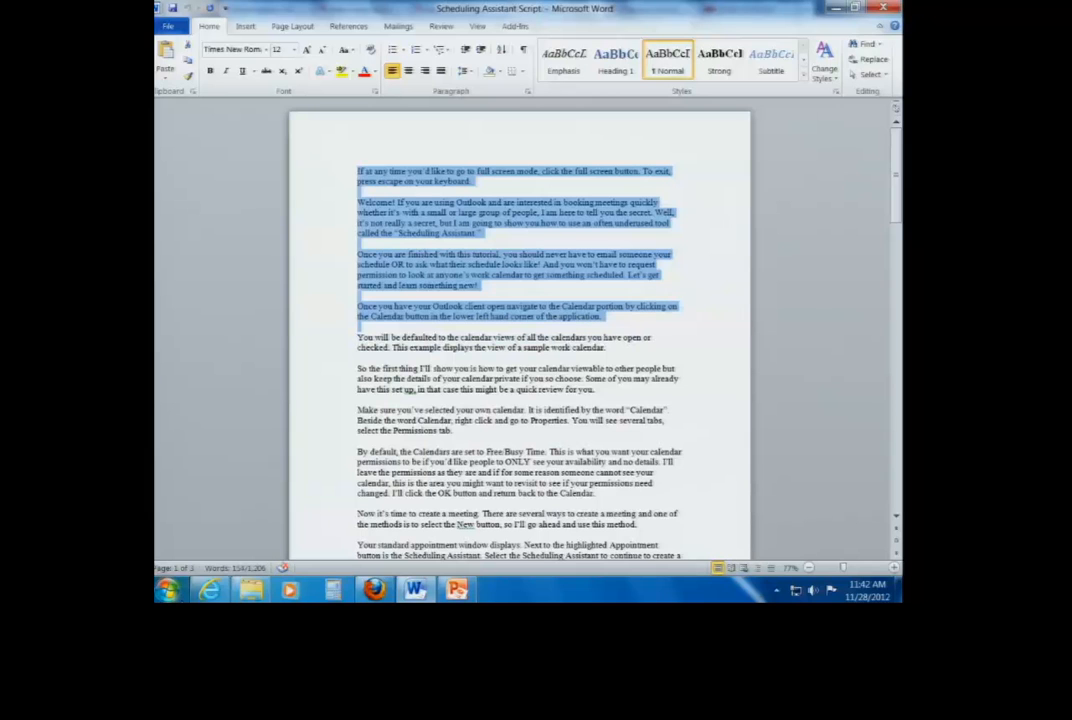
Return to the news form in Internet Explorer, paste the copied paragraphs into the Body, and enlarge its editing area.
left_click(209, 589)
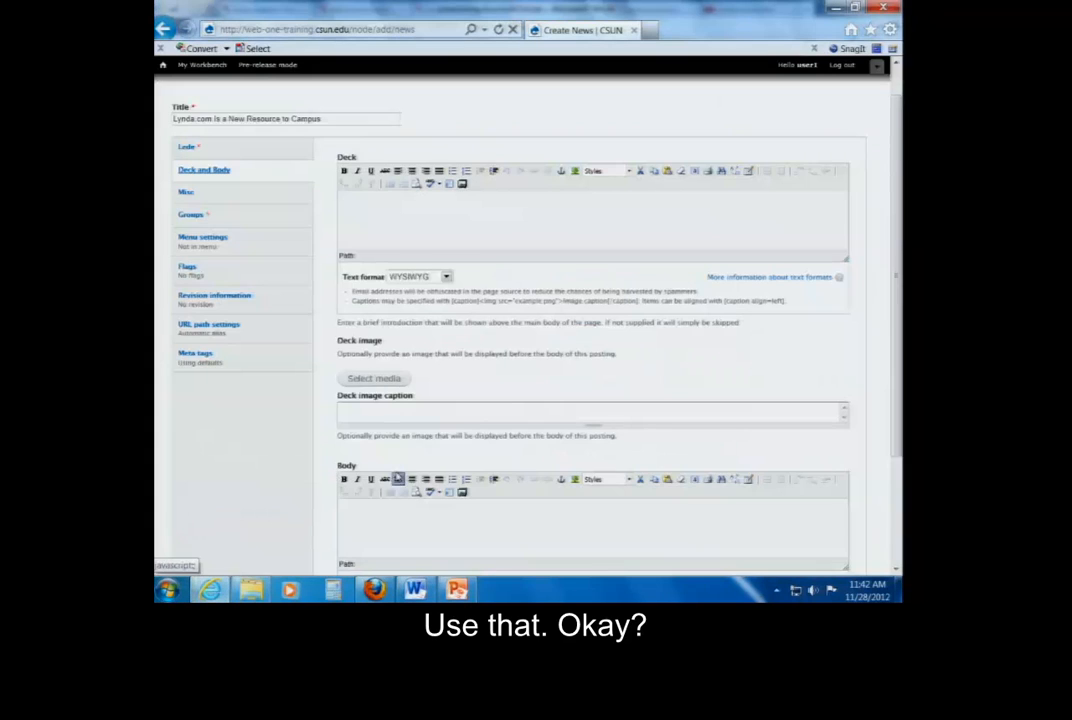
scroll(405, 480, "down", 3)
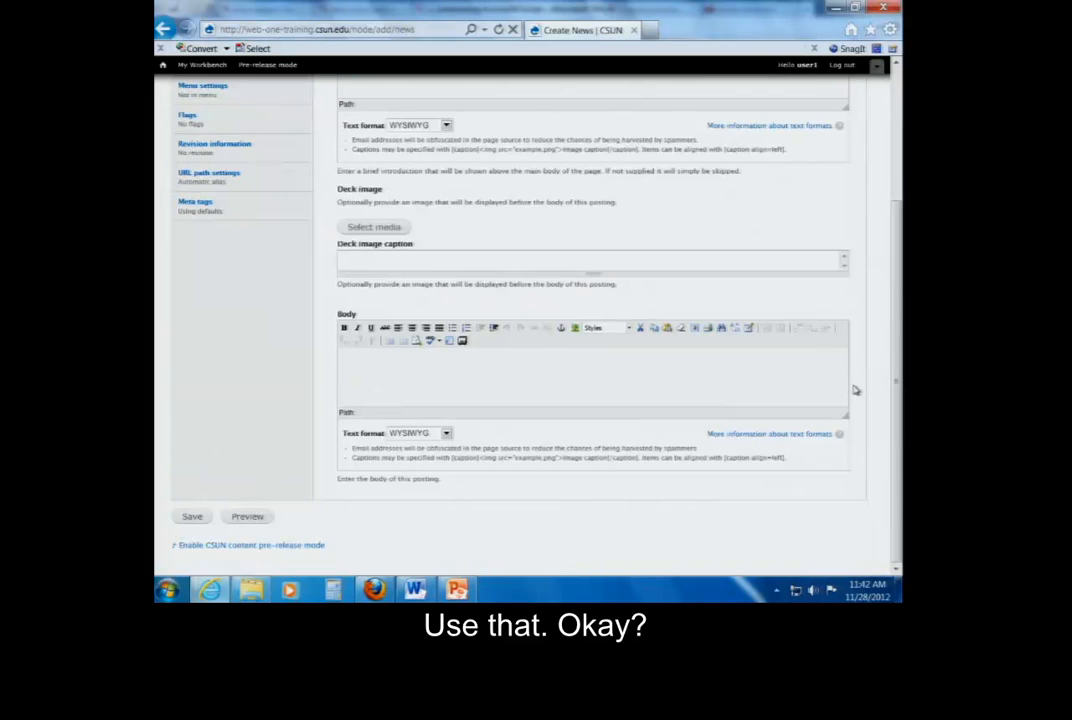
key("ctrl+v")
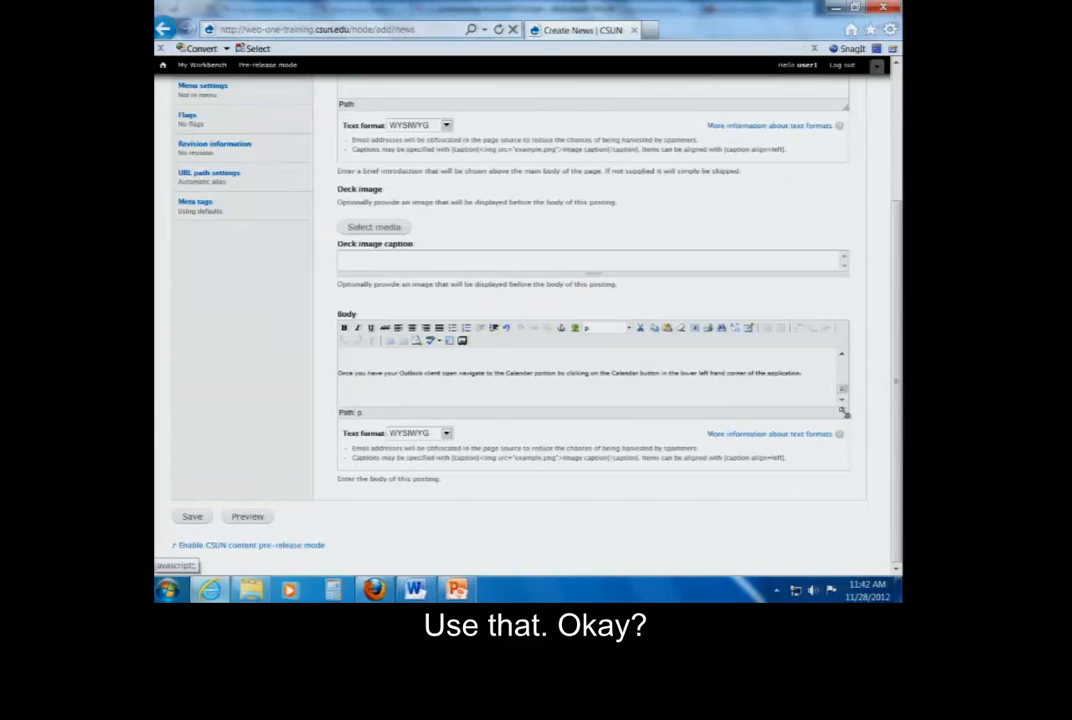
left_click_drag(845, 417, 853, 498)
Check the banner slideshow choices and menu settings, leaving them at their defaults, and save the news item.
left_click_drag(898, 233, 898, 170)
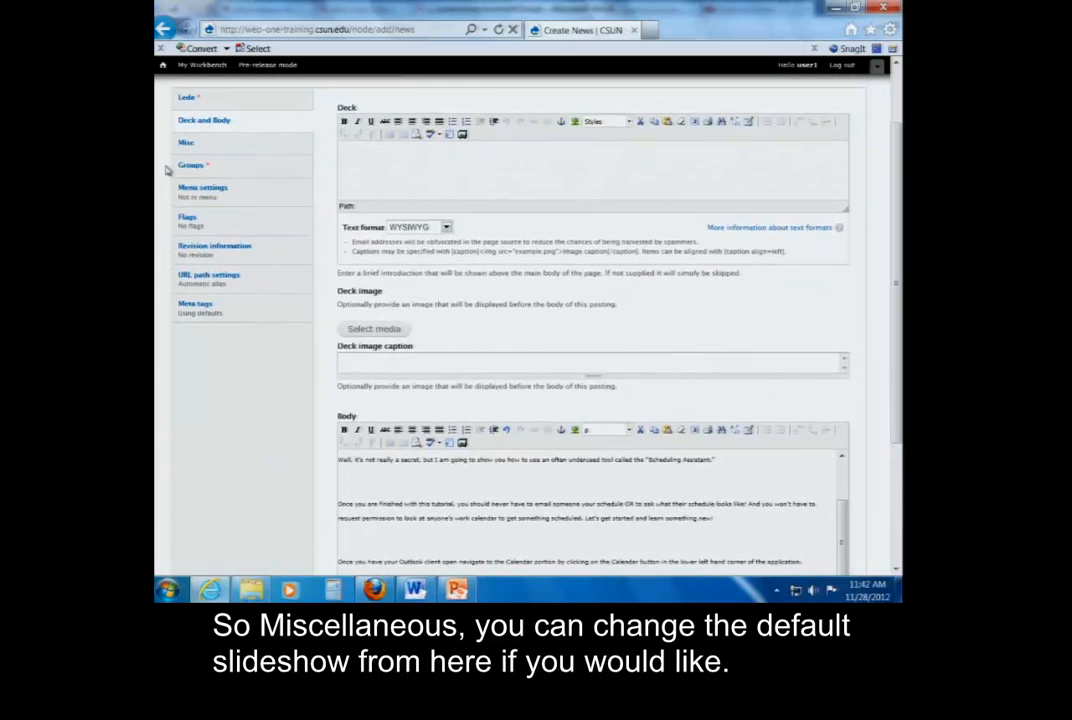
left_click(188, 146)
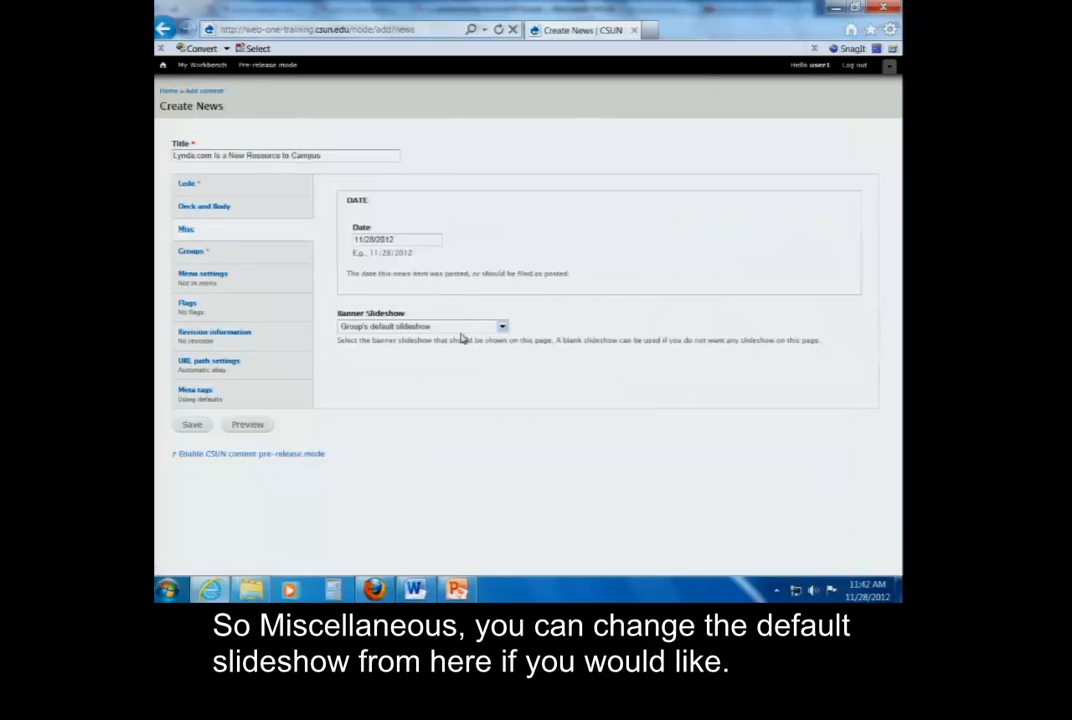
left_click(502, 328)
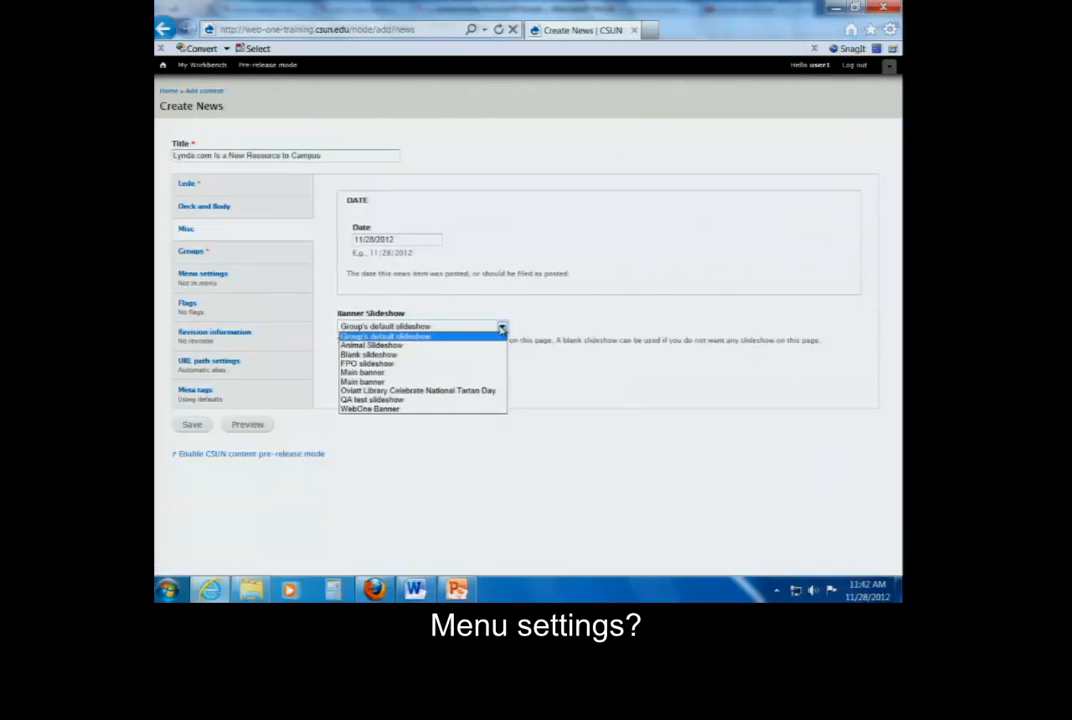
left_click(217, 286)
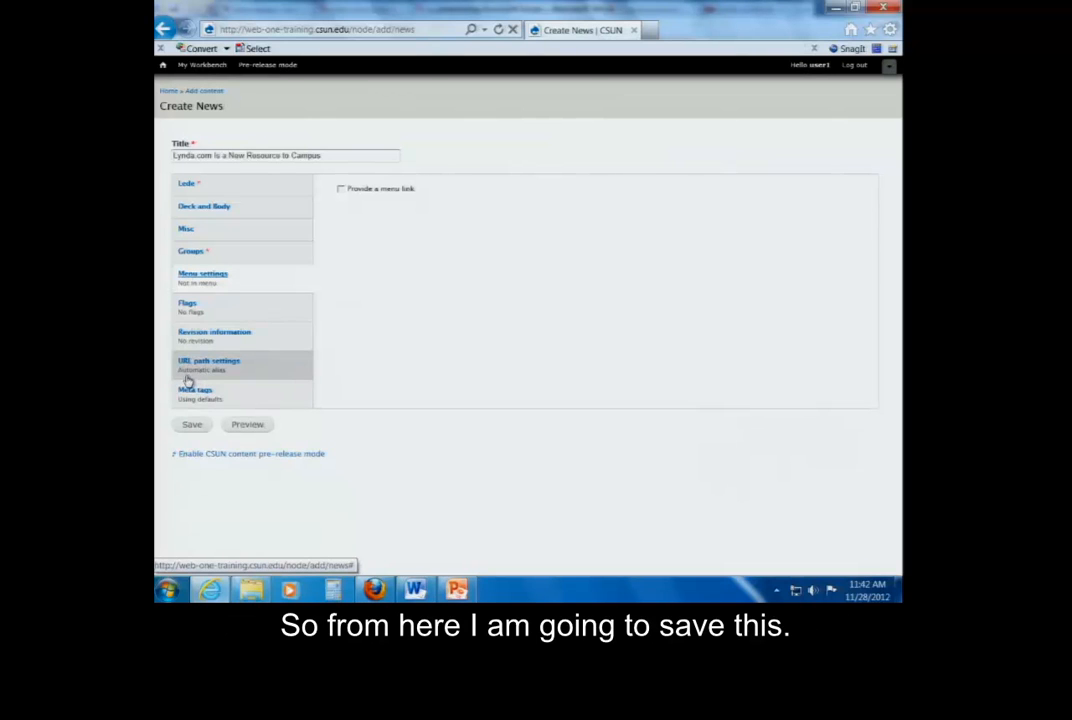
left_click(192, 428)
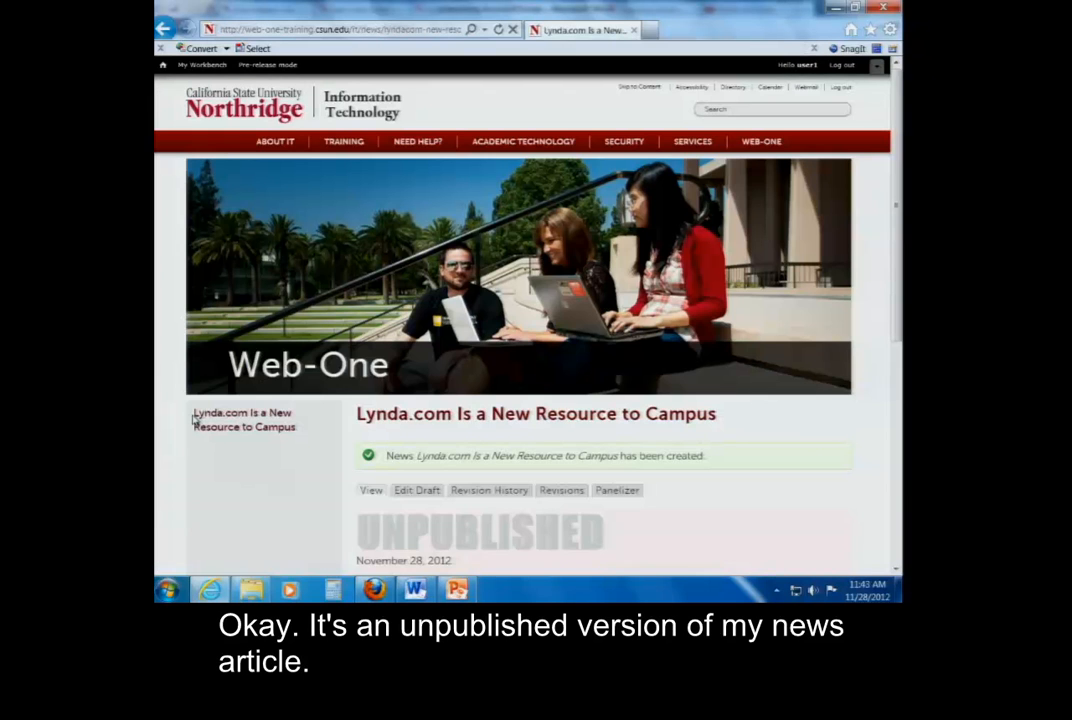
Change the article's revision state to Published with the log message "New article".
scroll(318, 372, "down", 5)
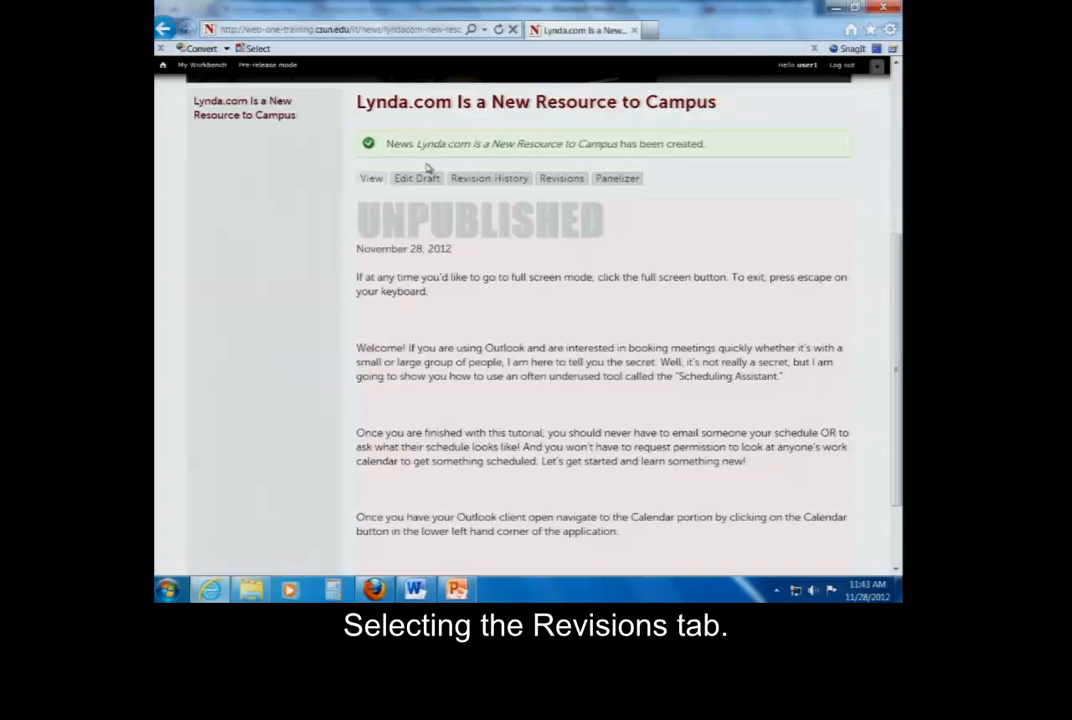
left_click(561, 180)
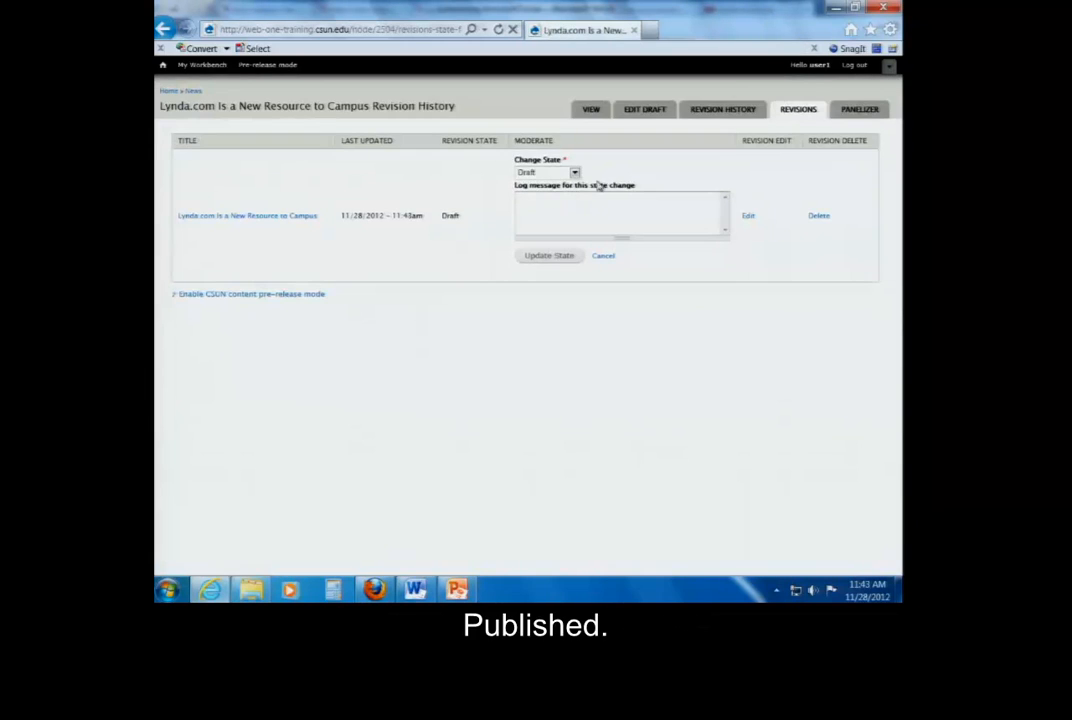
left_click(575, 173)
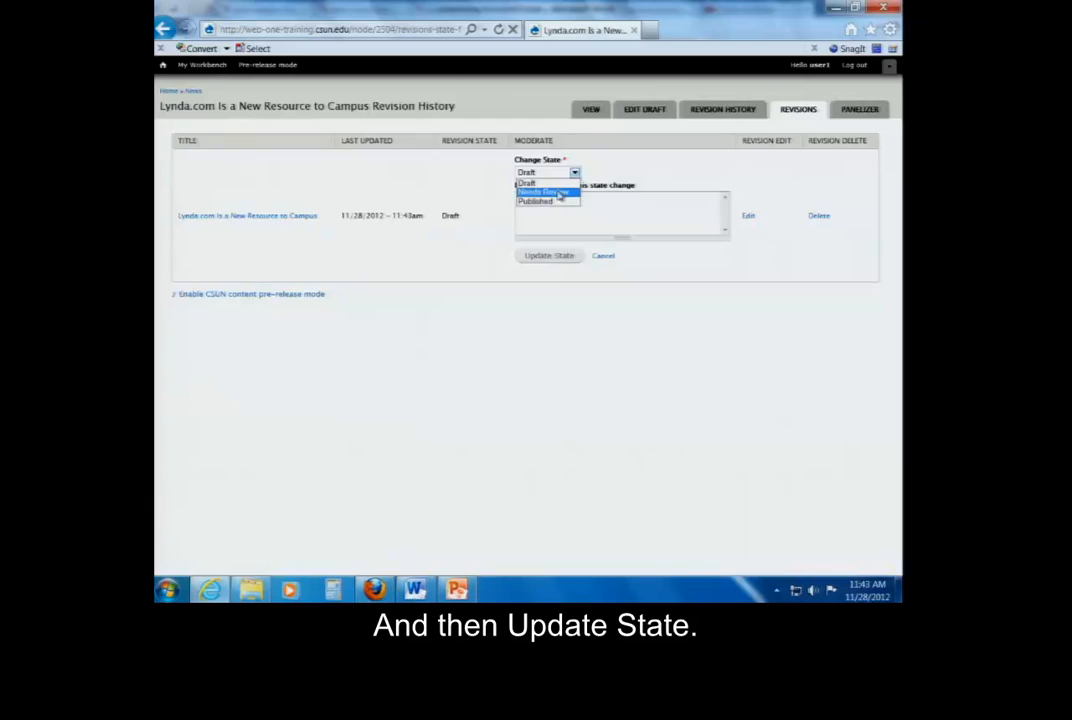
left_click(554, 203)
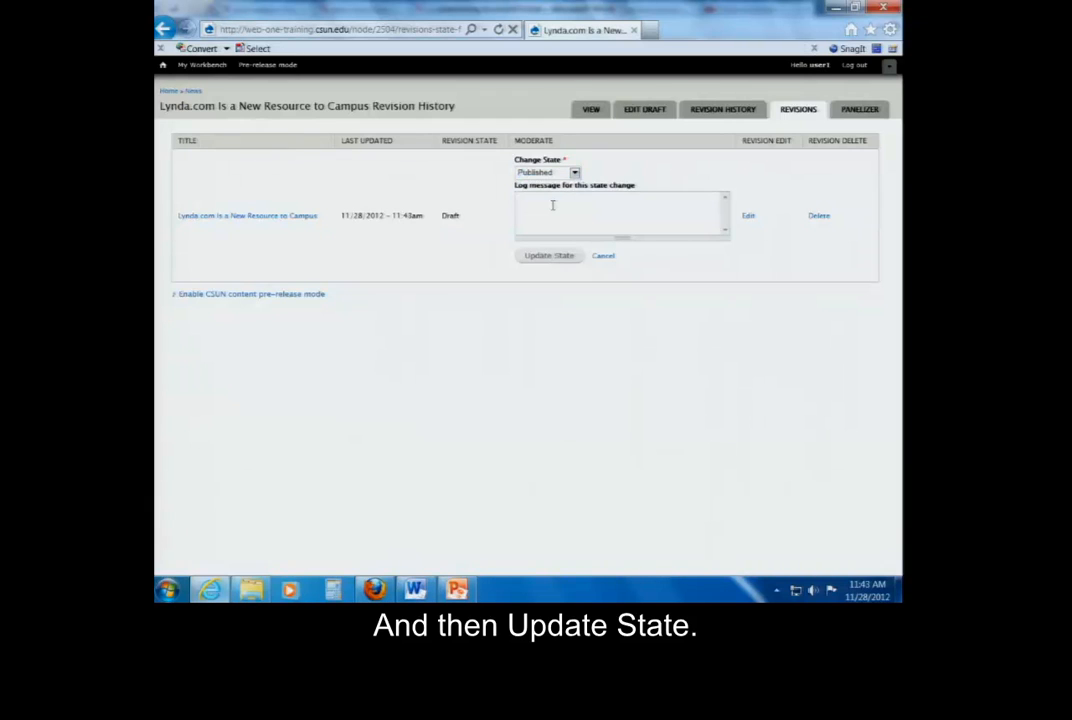
type("New article")
left_click(548, 259)
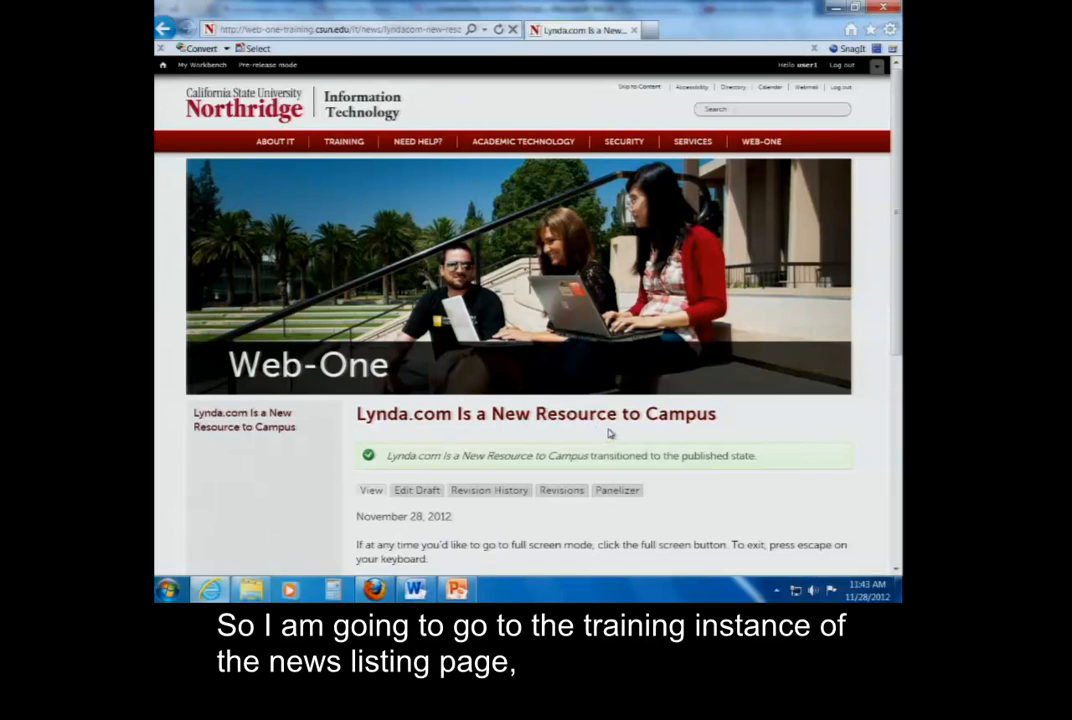
Go to the training site's news listing by shortening the article's address to end at it/news.
left_click(387, 34)
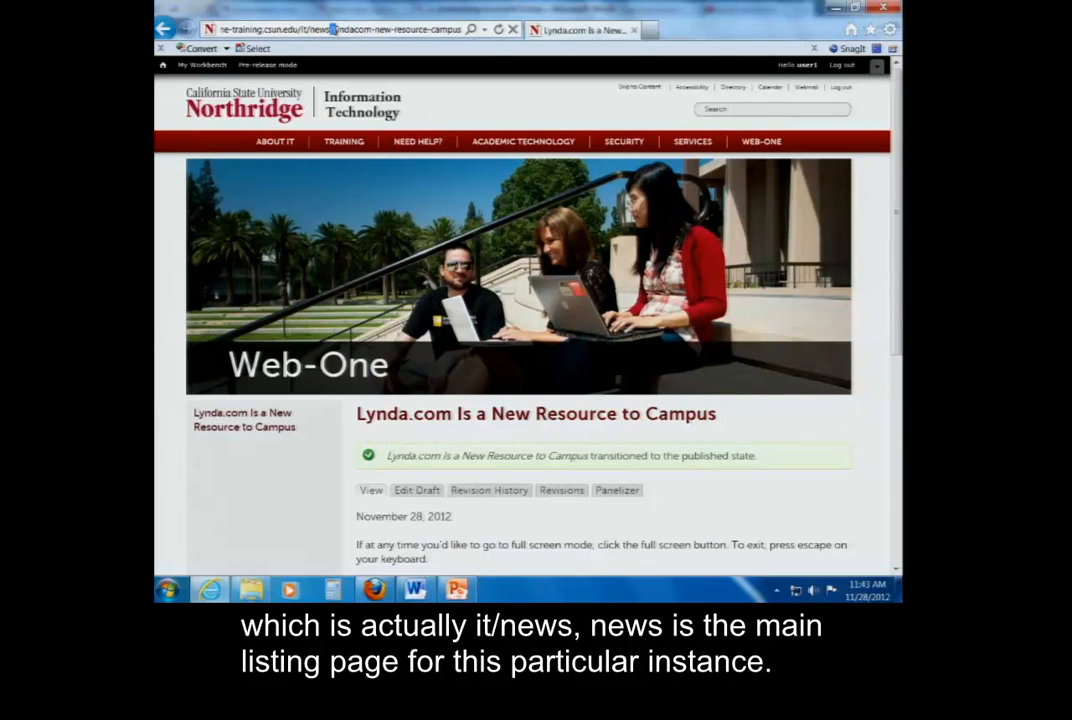
left_click_drag(333, 30, 462, 30)
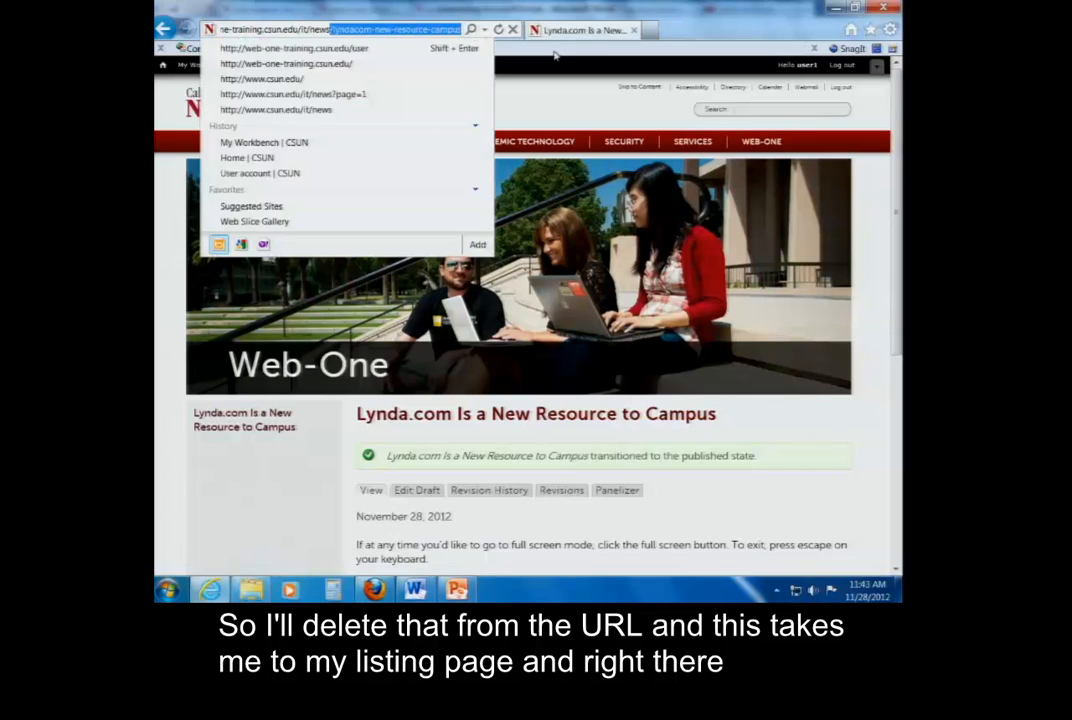
key("BackSpace")
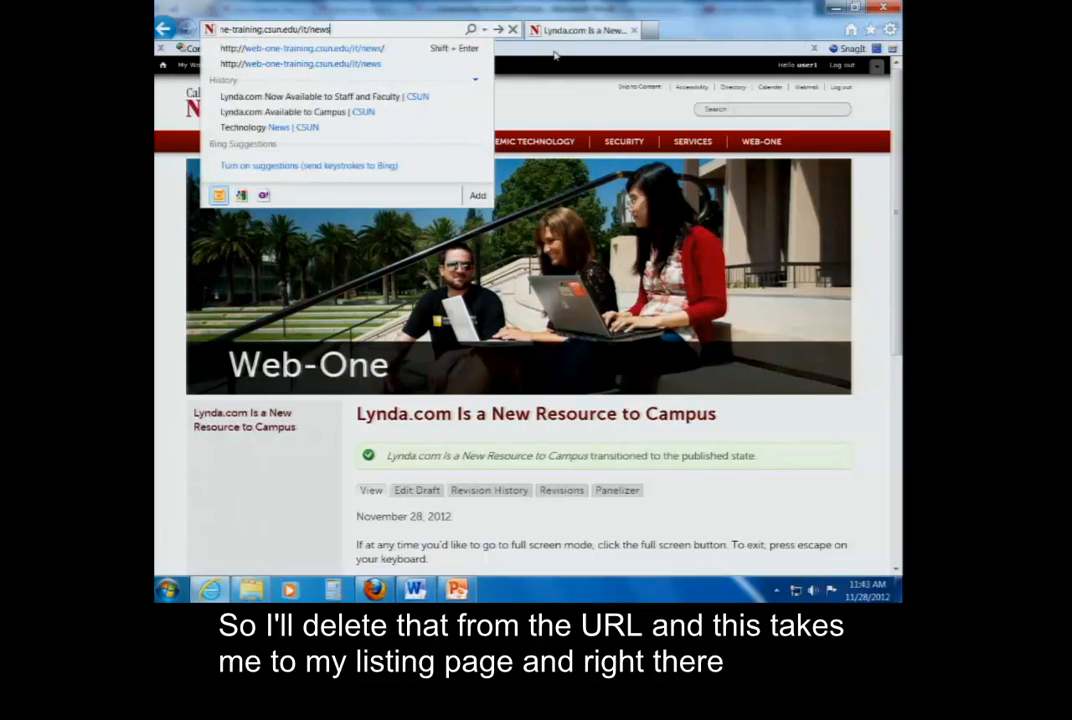
key("Return")
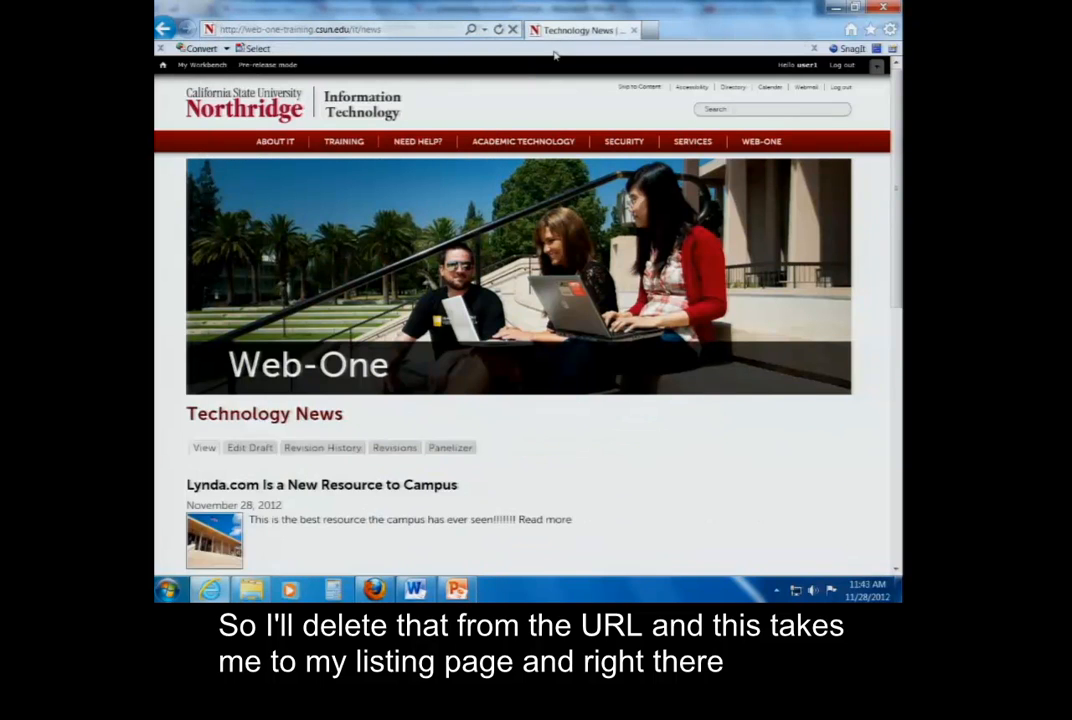
Open the "Lynda.com Is a New Resource to Campus" article from the listing and mark it as featured.
scroll(469, 186, "down", 1)
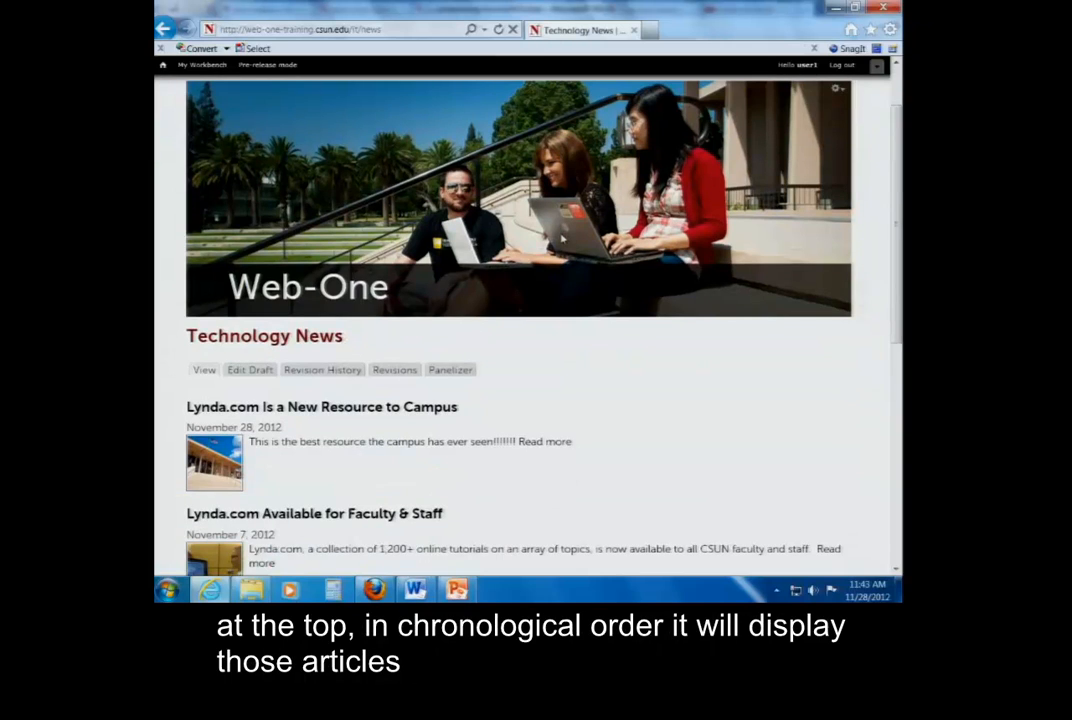
scroll(463, 267, "down", 1)
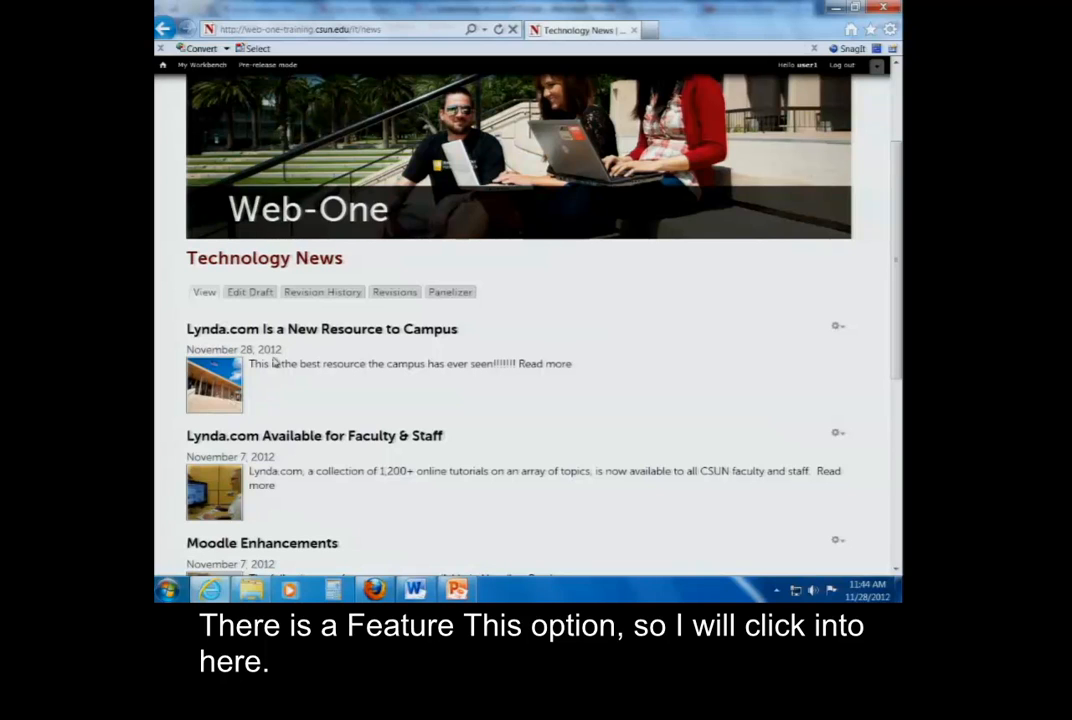
left_click(352, 333)
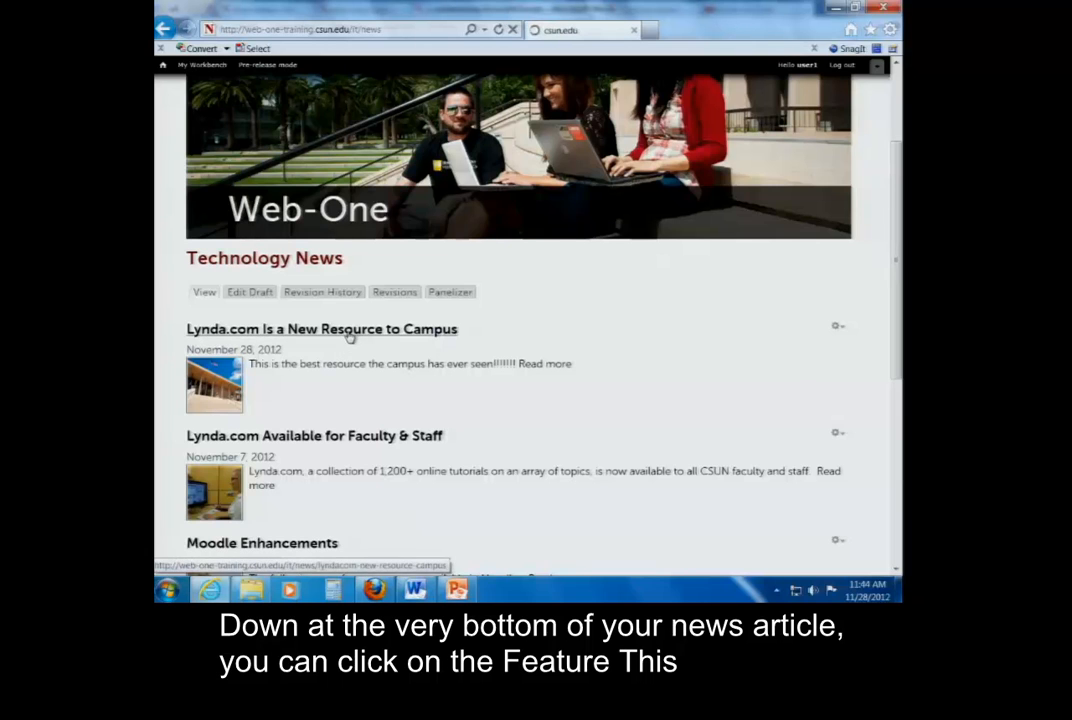
scroll(369, 333, "down", 3)
scroll(369, 333, "down", 2)
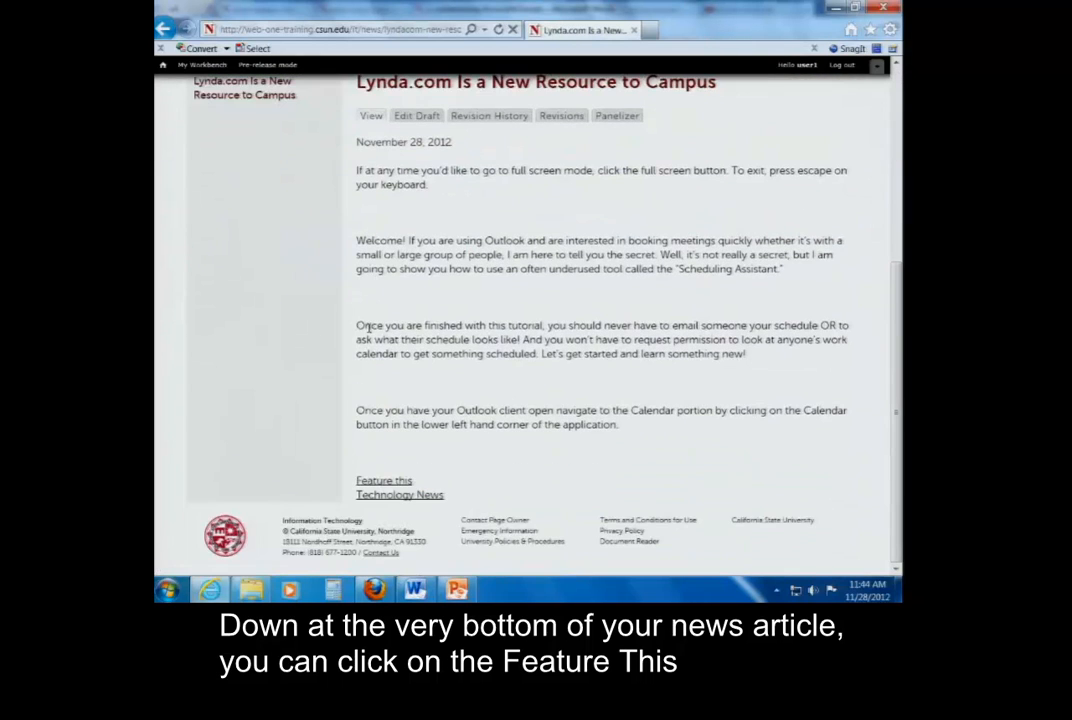
left_click(387, 483)
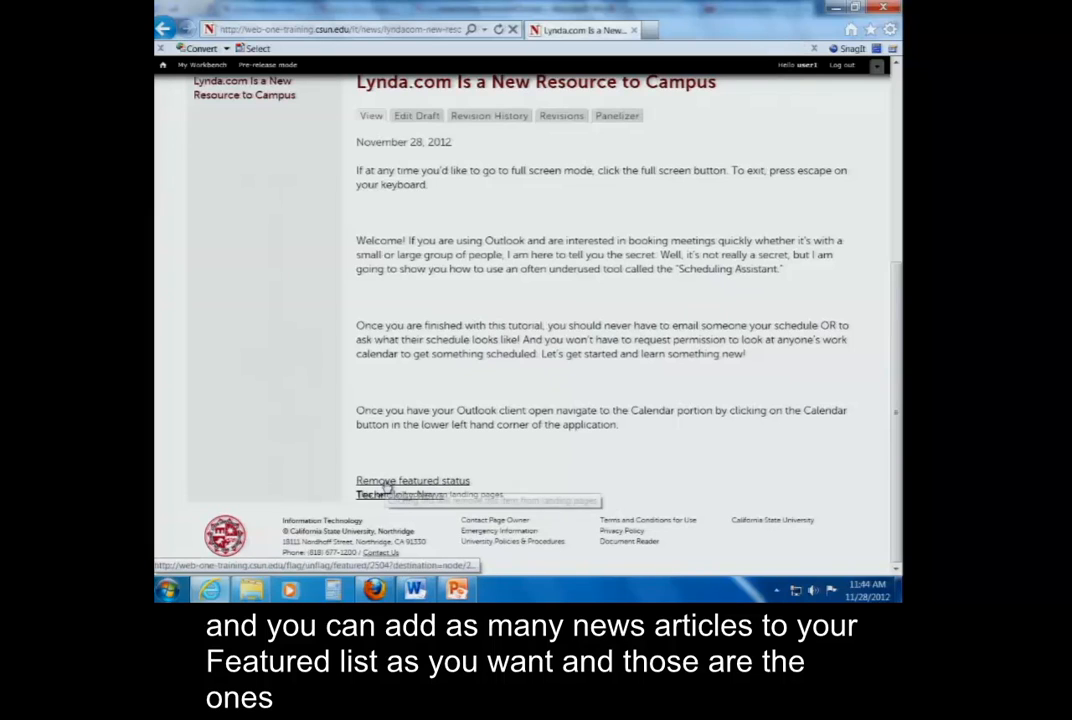